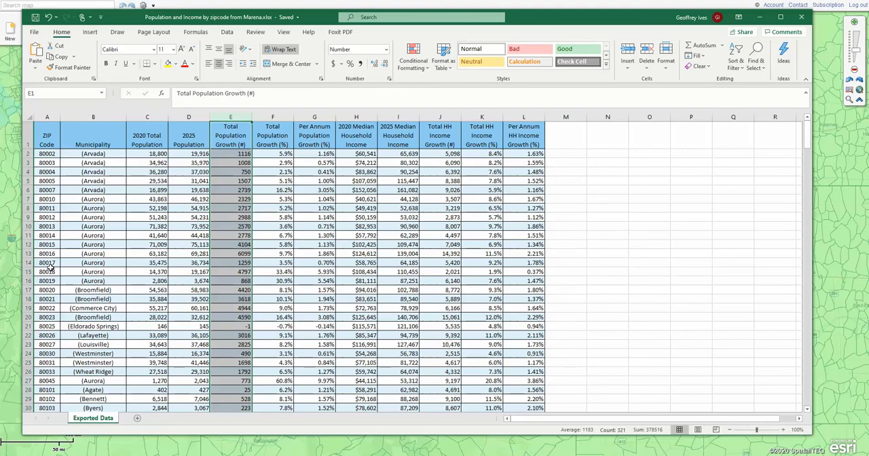
- Switch to MapBusinessOnline and load the recent "Population and Income by zipcode" Excel workbook into the data plotting wizard
click(845, 146)
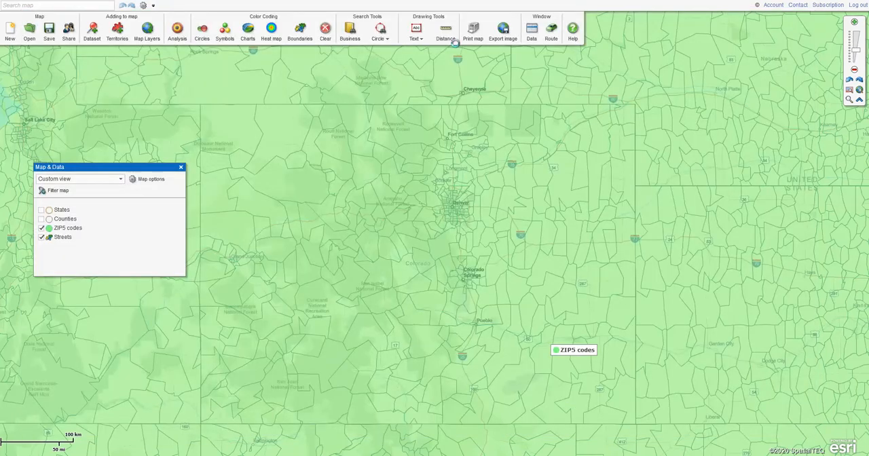
click(92, 33)
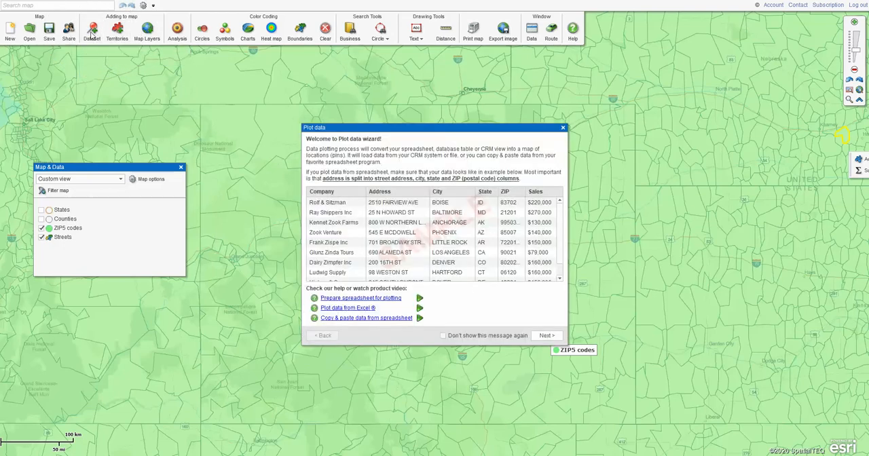
click(547, 335)
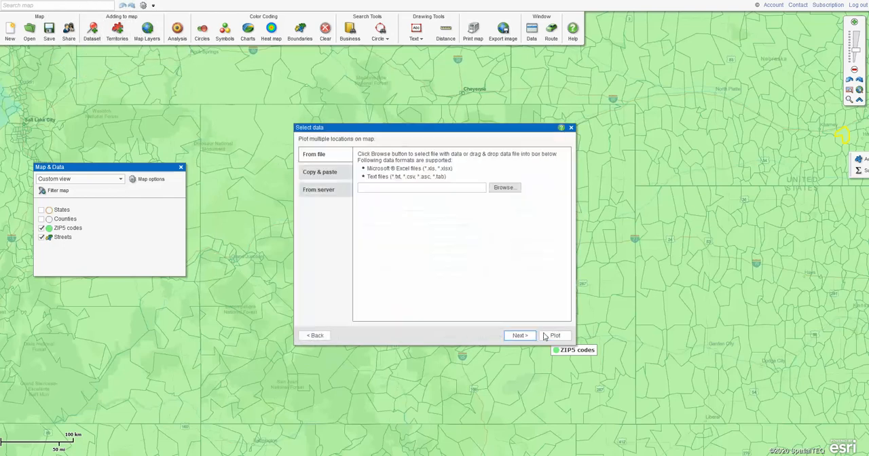
click(504, 188)
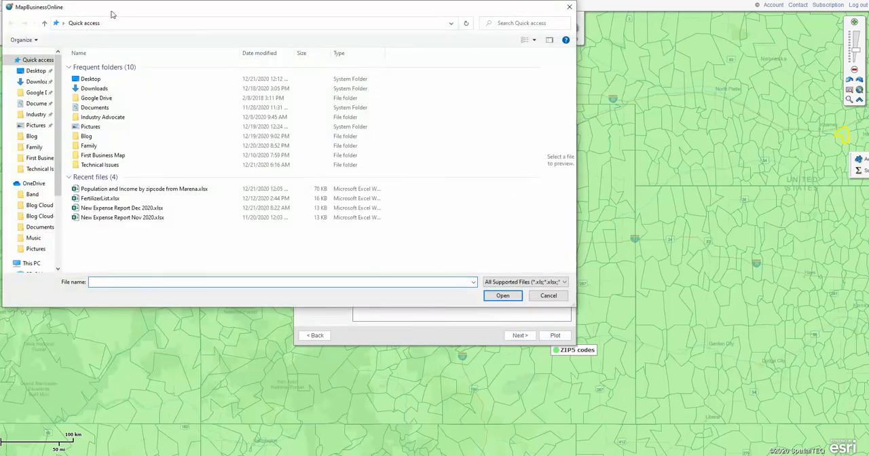
click(110, 190)
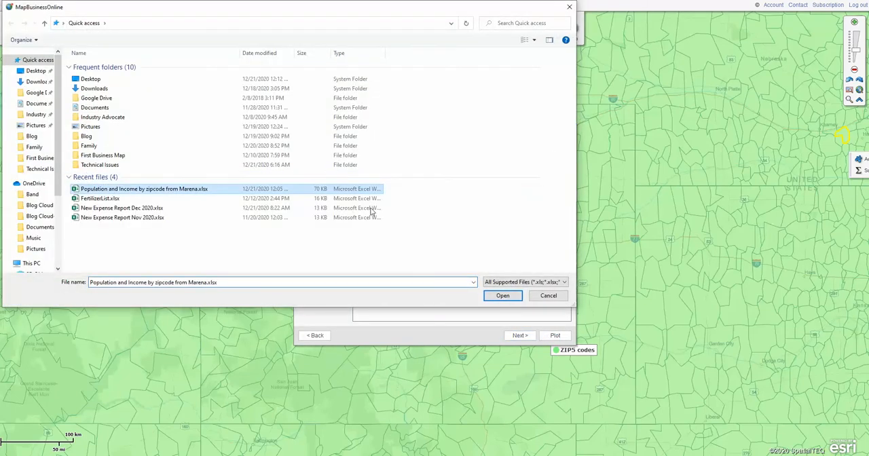
click(500, 296)
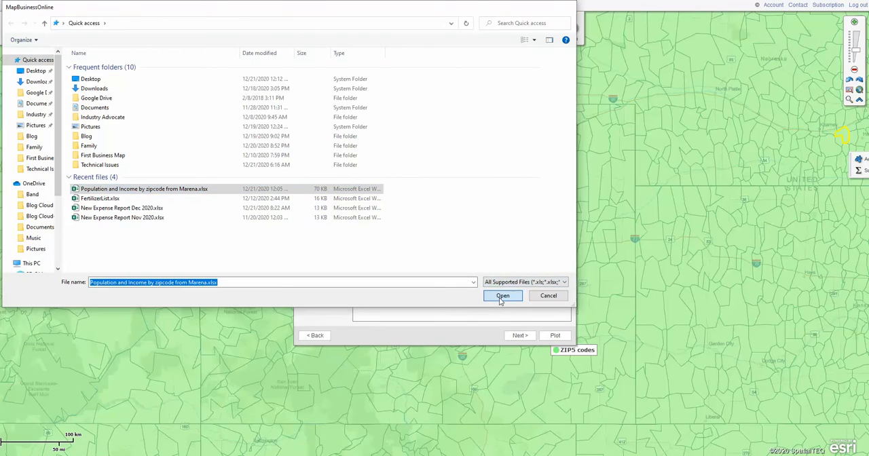
click(527, 339)
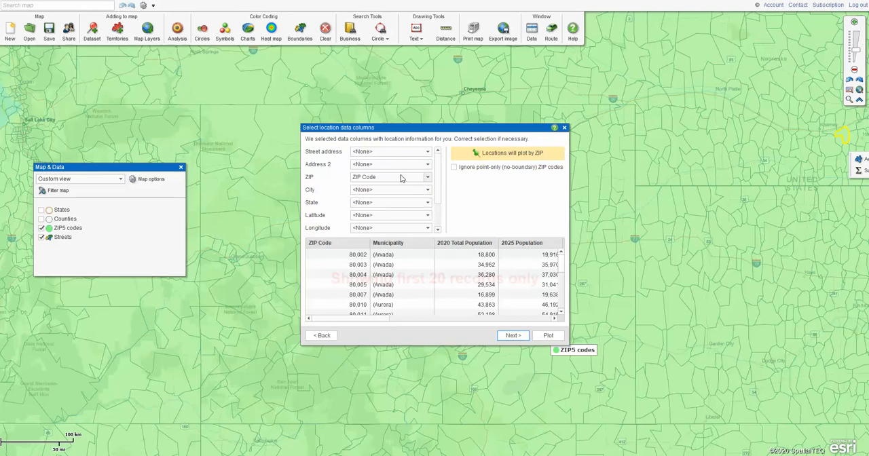
- Accept plotting locations by the ZIP Code column and set the location name column to Municipality
scroll(441, 184, down, 1)
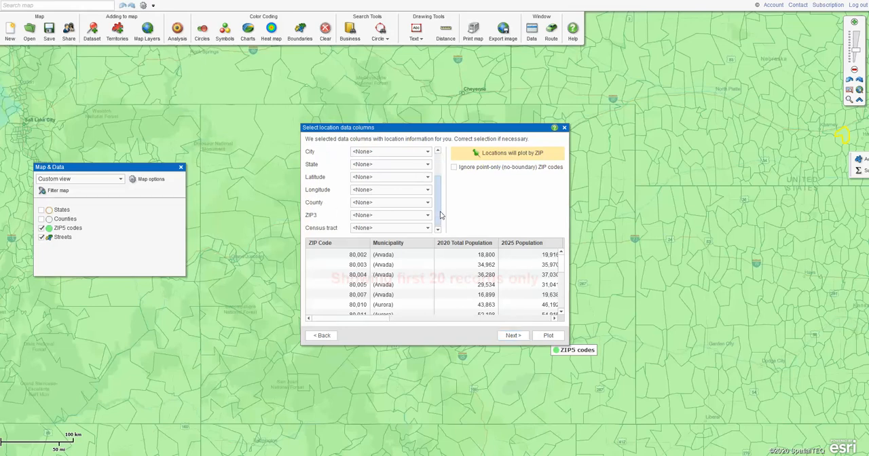
click(513, 336)
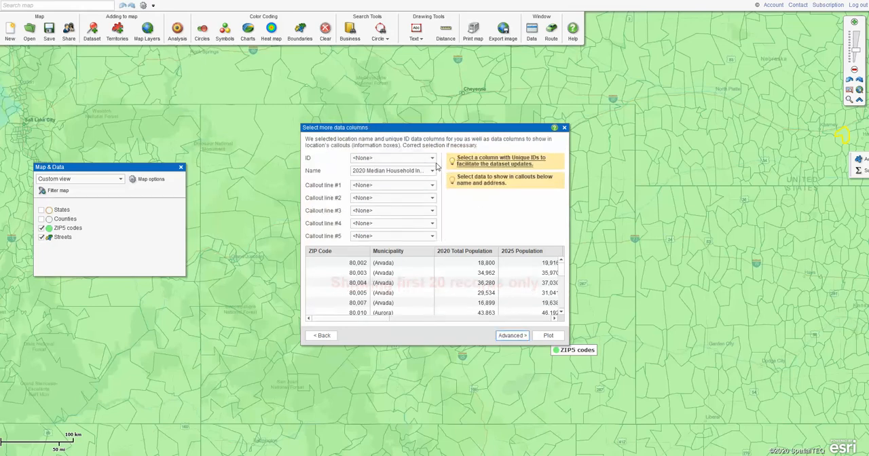
click(432, 171)
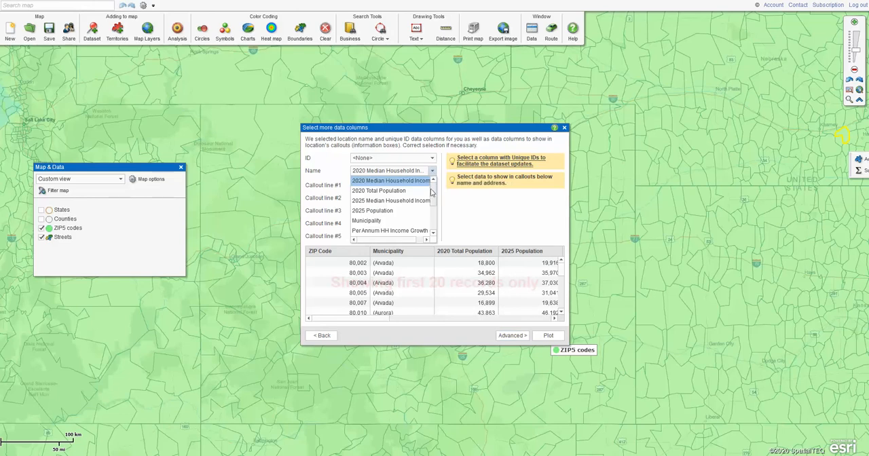
drag(433, 193, 436, 210)
click(379, 185)
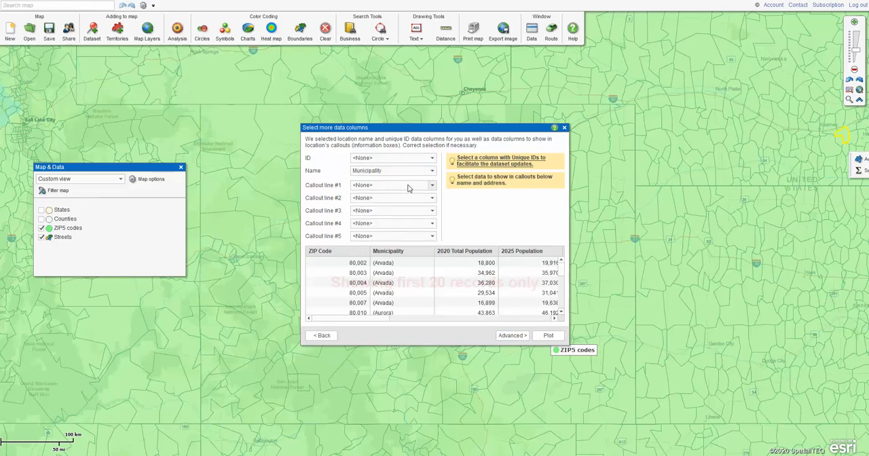
- Assign Total Population Growth (#) to callout line #1 and plot the dataset on the map
click(432, 186)
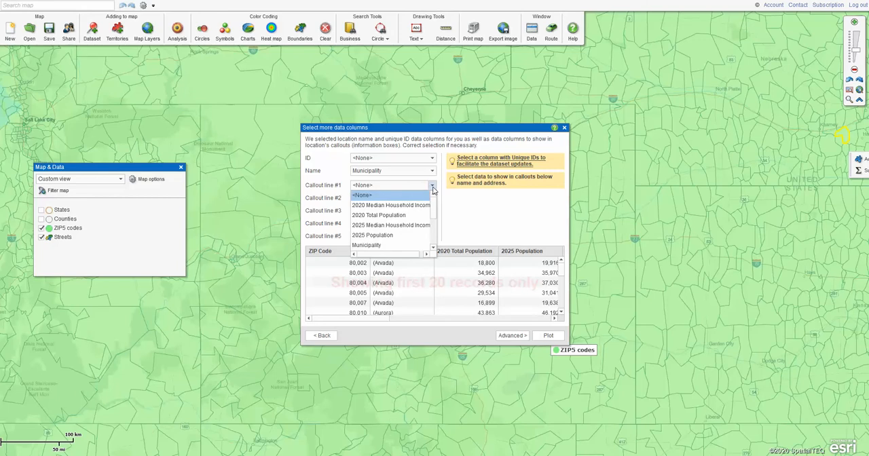
drag(435, 215, 436, 240)
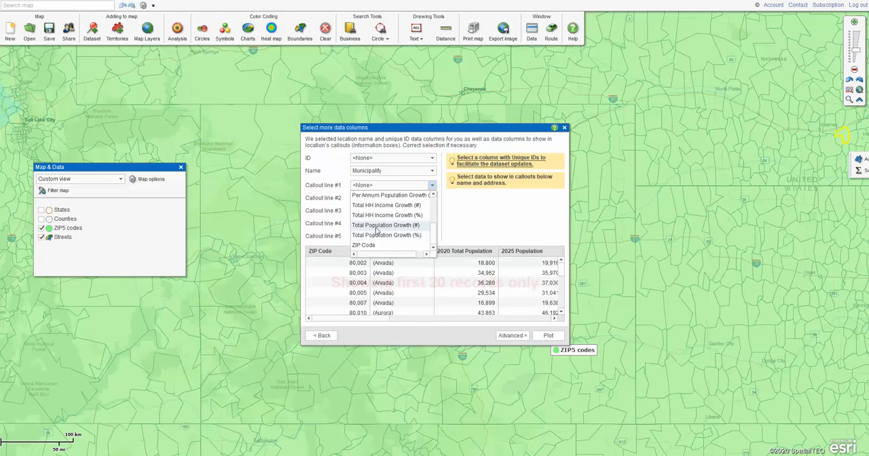
click(376, 229)
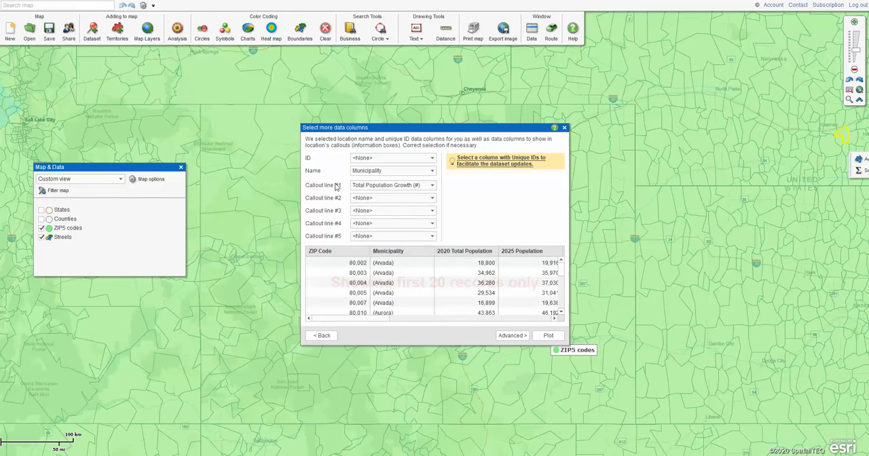
click(547, 336)
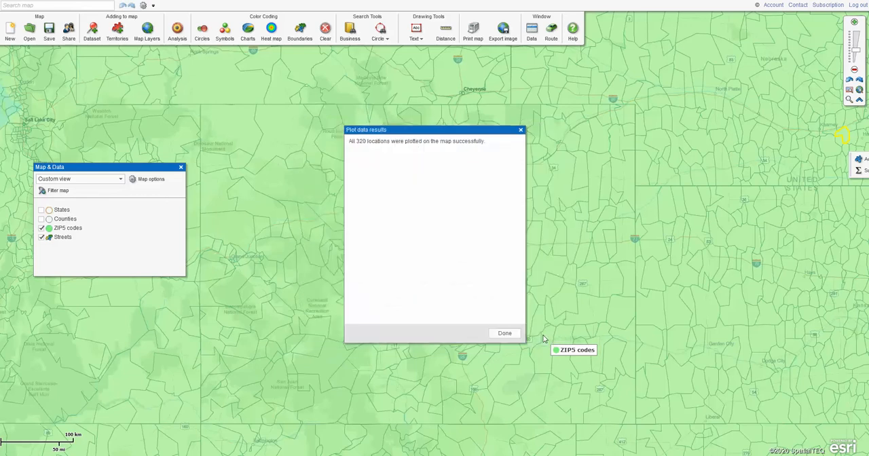
click(504, 335)
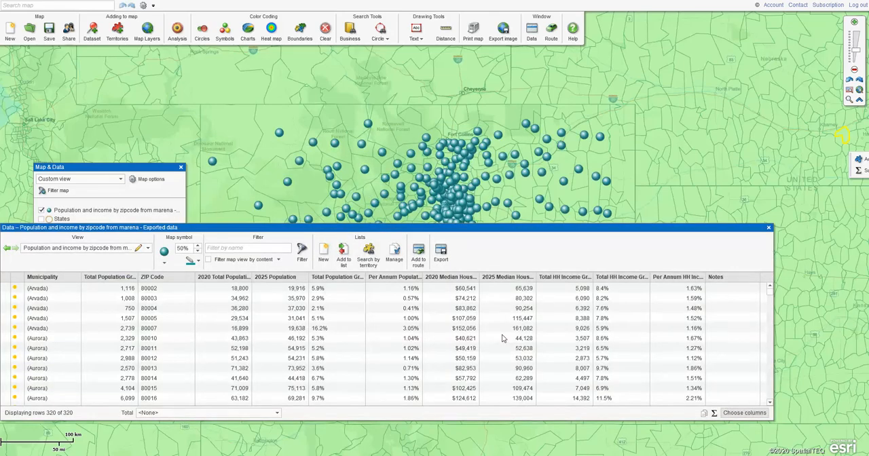
- Move the data table lower, show the callout of the New Raymer location northeast of Fort Collins, and close the table
drag(606, 227, 670, 239)
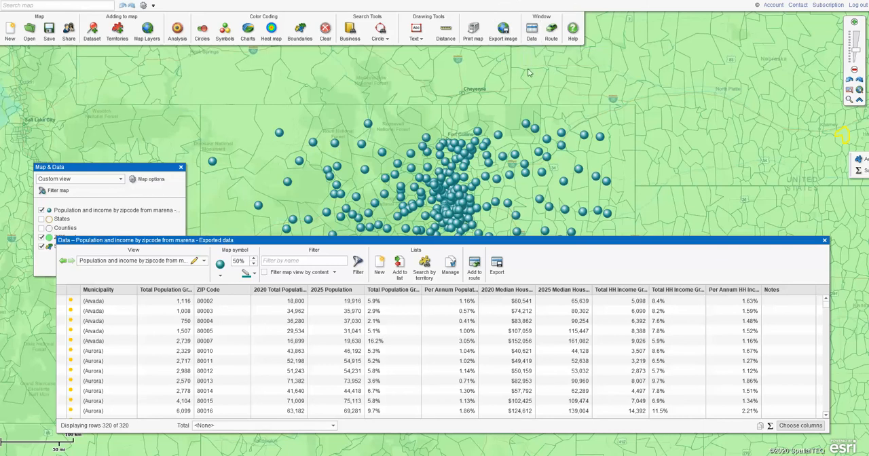
click(528, 125)
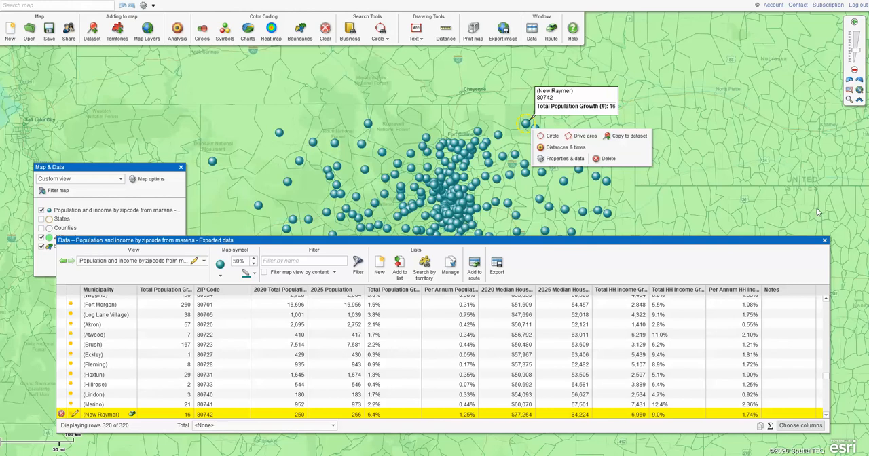
click(825, 241)
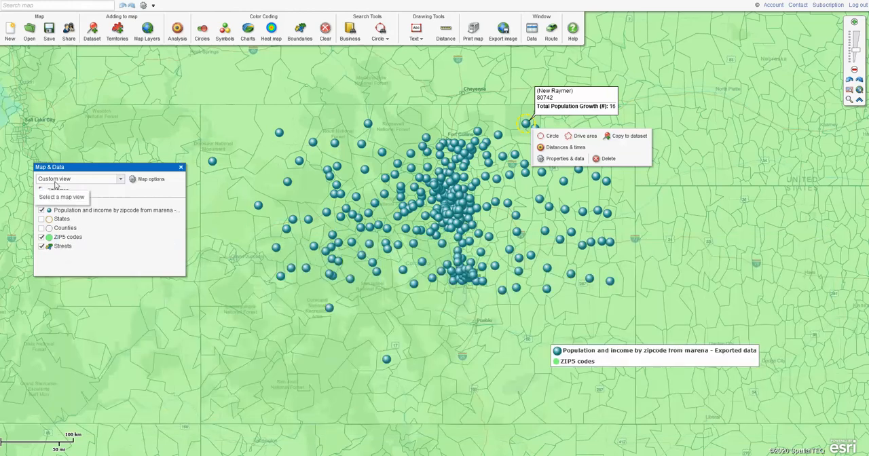
- Hide the plotted population and income dataset and start boundary color coding on the ZIP5 codes layer
click(42, 210)
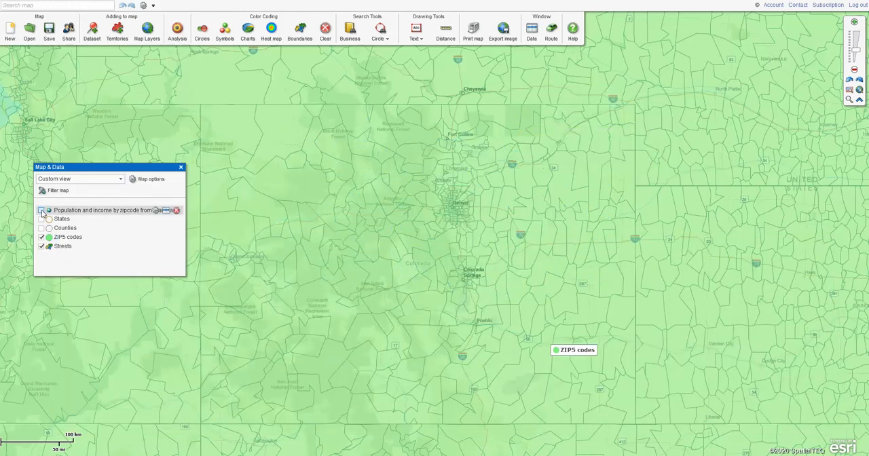
click(300, 31)
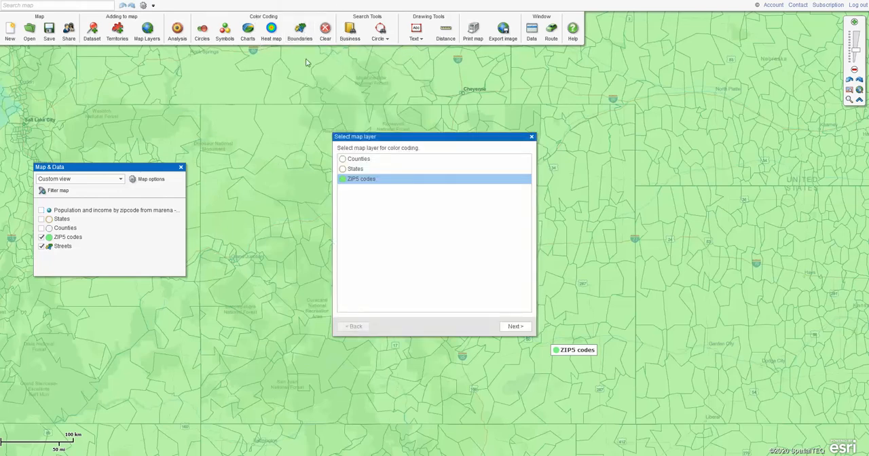
click(392, 181)
click(514, 327)
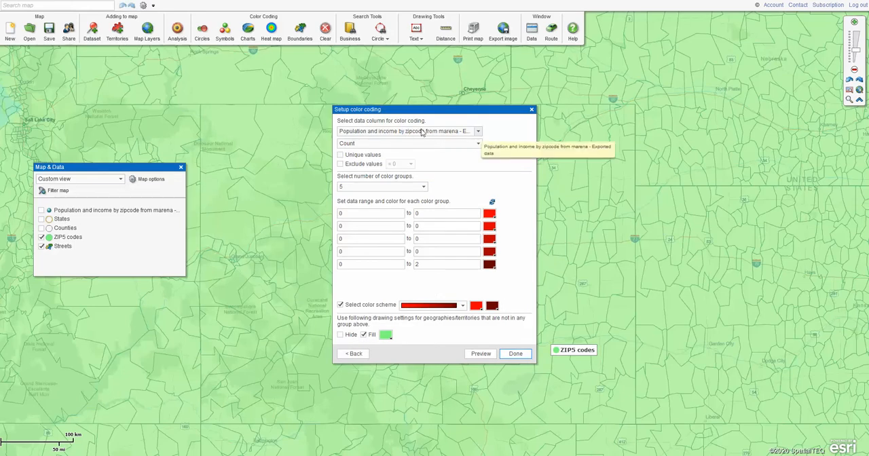
- Base the color coding on Total Population Growth (#): Total from the imported dataset, keeping 5 color groups
click(479, 144)
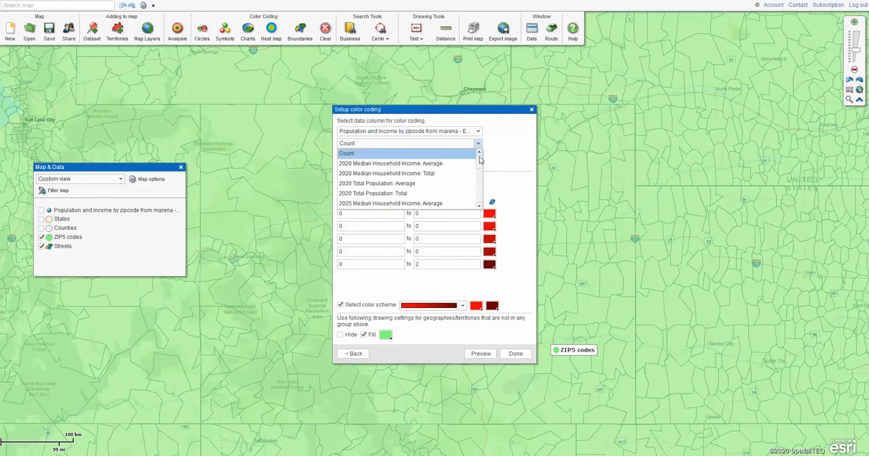
drag(480, 163, 480, 194)
click(382, 196)
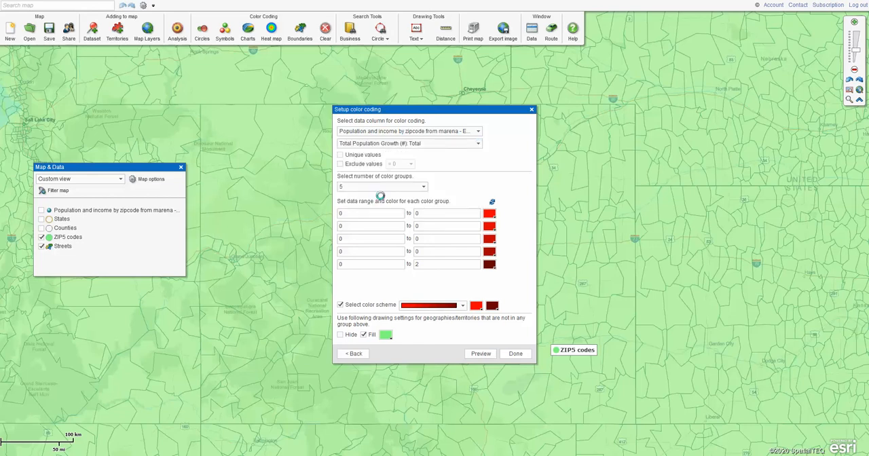
click(422, 187)
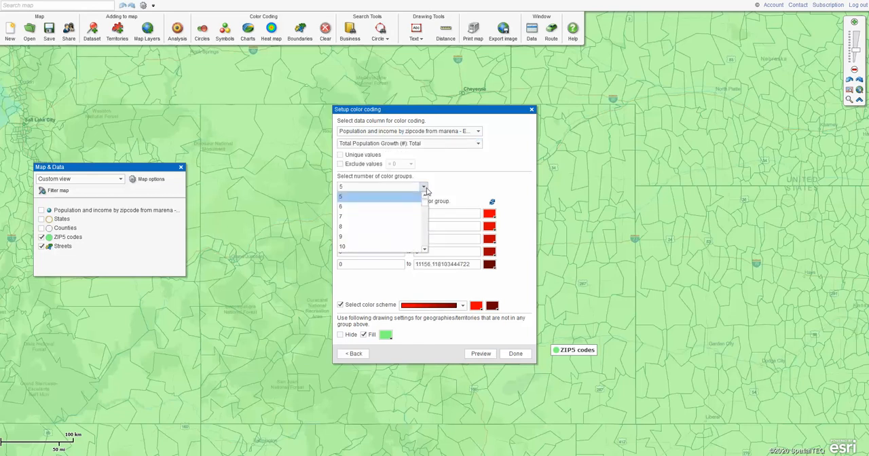
click(456, 182)
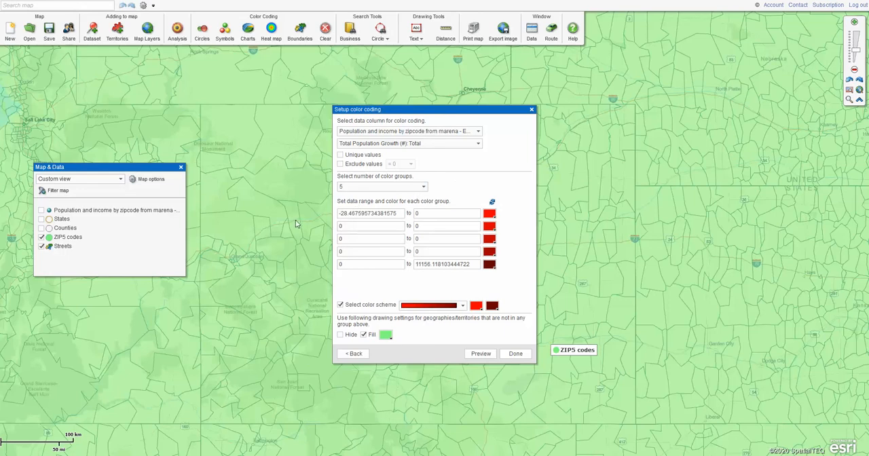
- Set the first color group's range to 1–250 and the second group's range to 251–500
drag(399, 212, 327, 213)
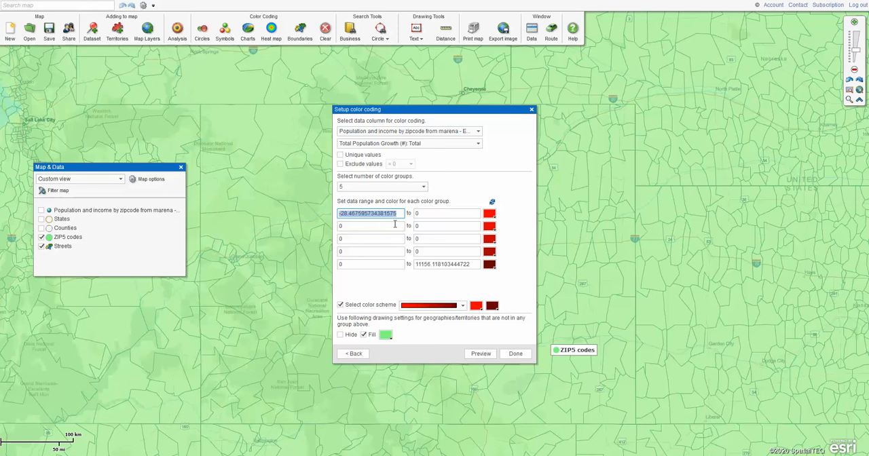
text(1)
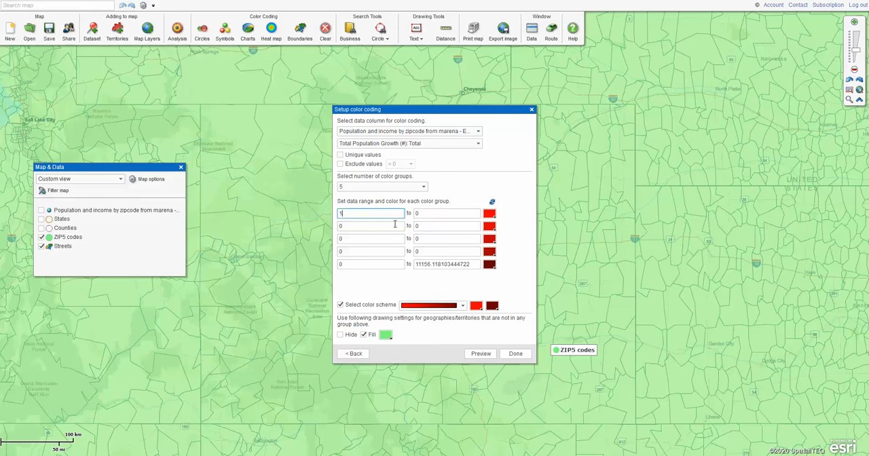
click(417, 214)
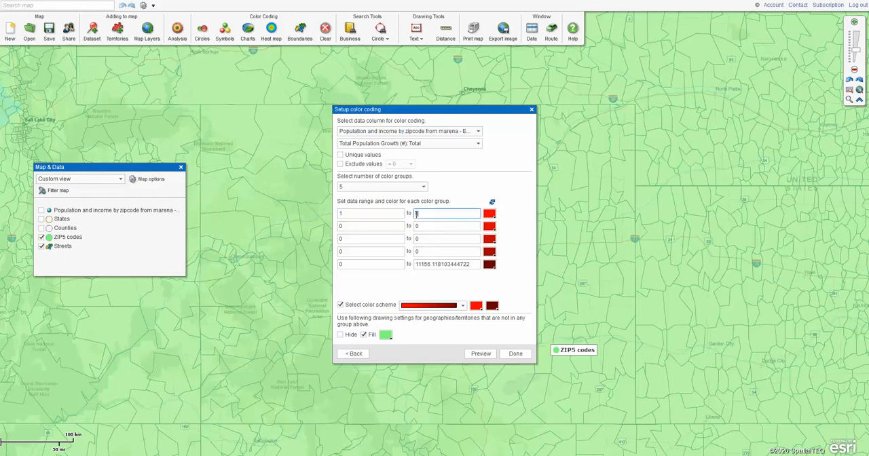
text(150)
click(400, 226)
text(251)
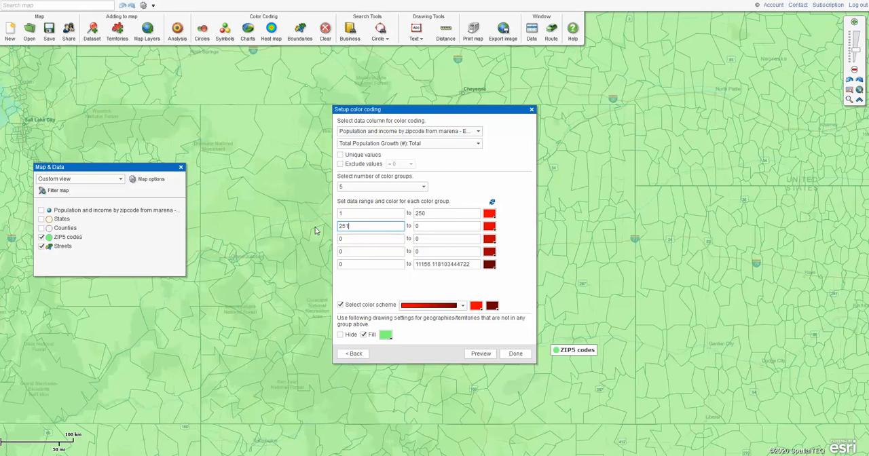
key(Tab)
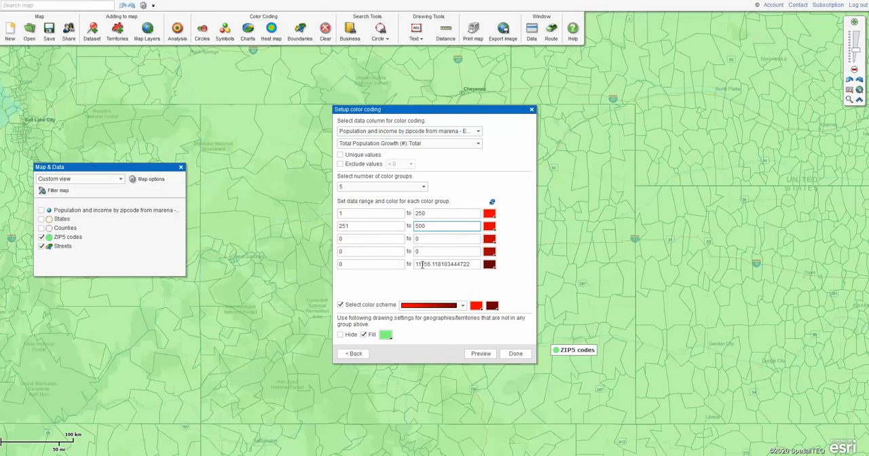
- Set the third color group's range to 501–1000 and the fourth group's range to 1001–5000
click(367, 239)
drag(333, 234, 328, 233)
text(50)
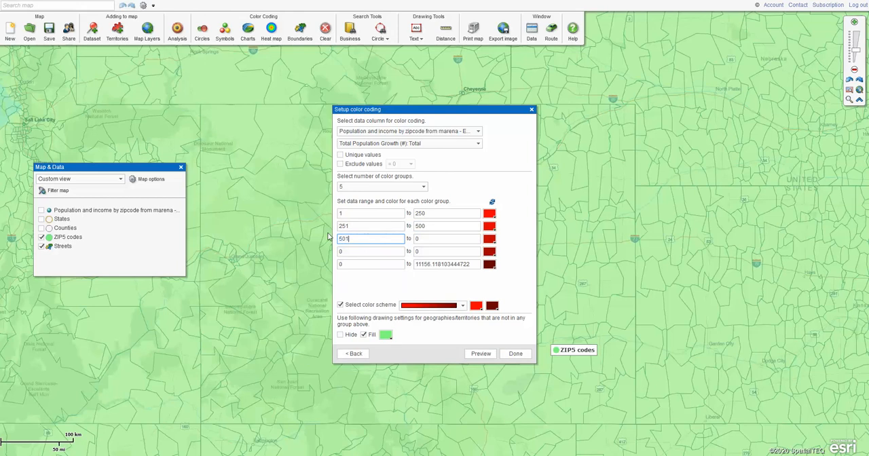
text(1)
click(420, 238)
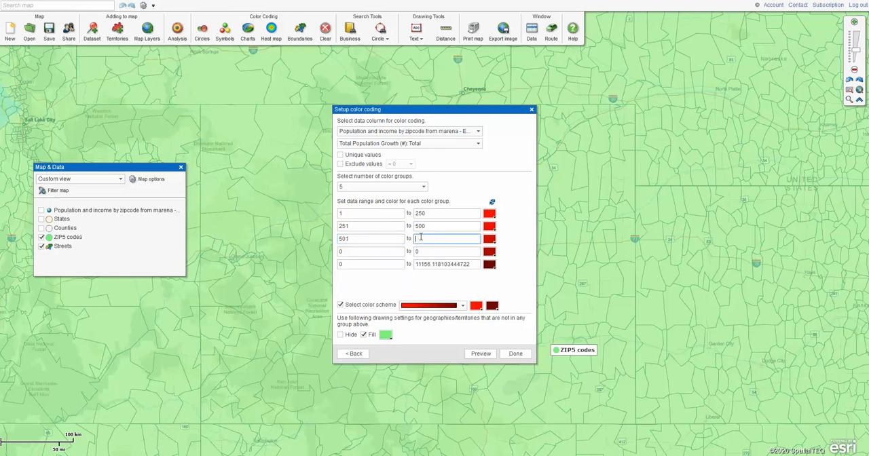
text(1000)
click(362, 251)
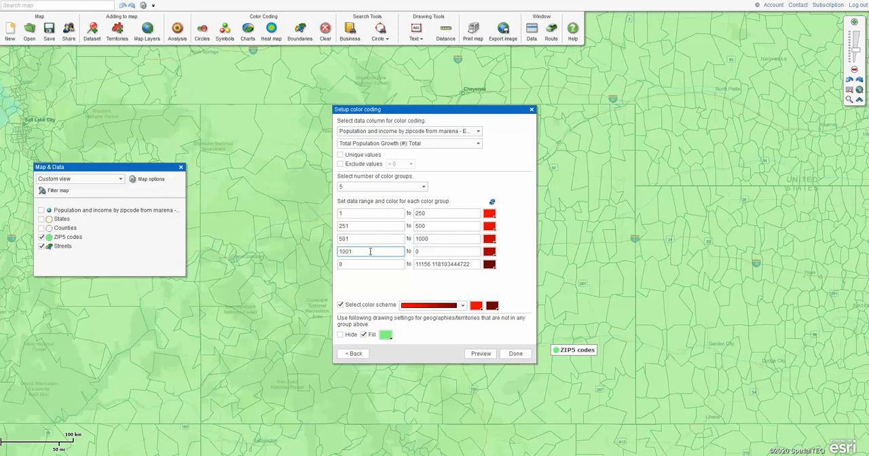
key(Tab)
text(5)
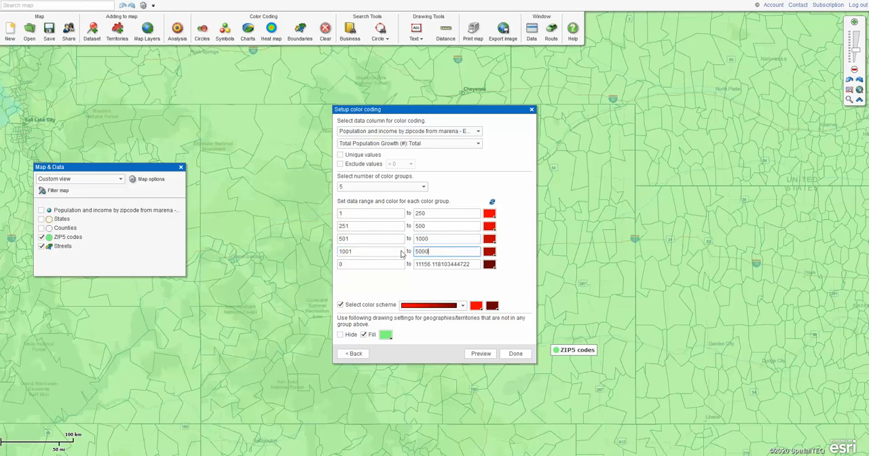
text(000)
- Finish the fourth group's upper limit as 5000, start the fifth group at 5001, and apply the multicolor color scheme
click(355, 264)
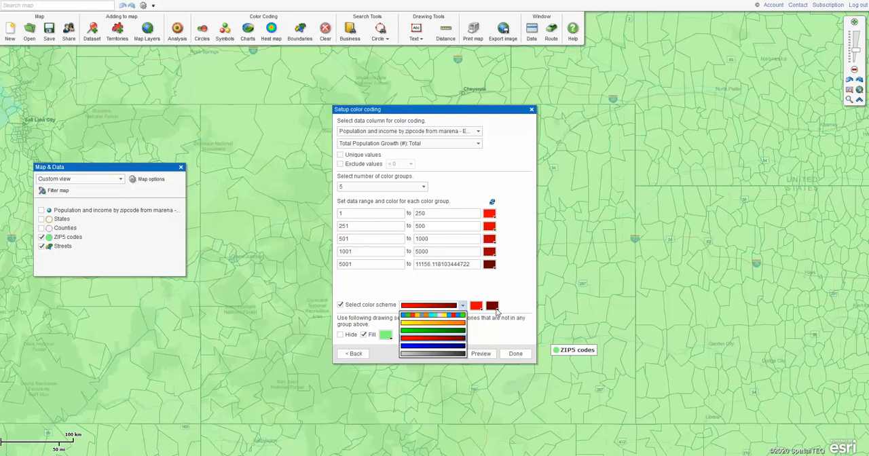
click(450, 316)
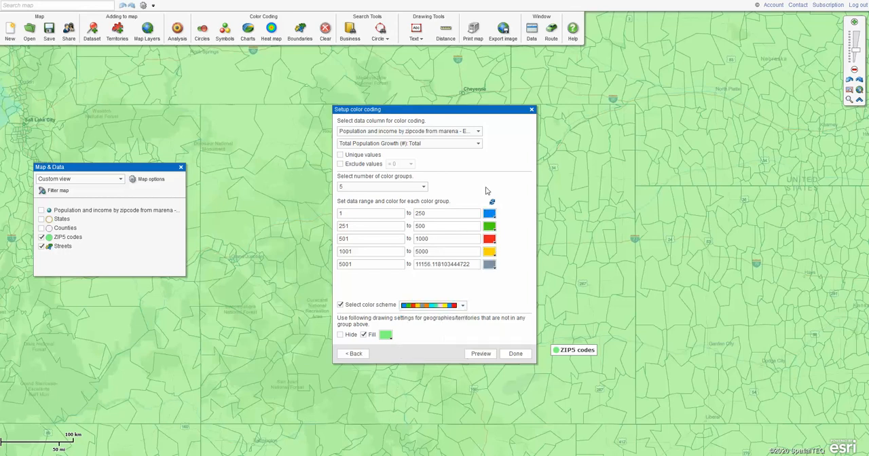
- Color the fifth group red, the fourth orange and the third yellow, and apply the color coding to the map
click(492, 267)
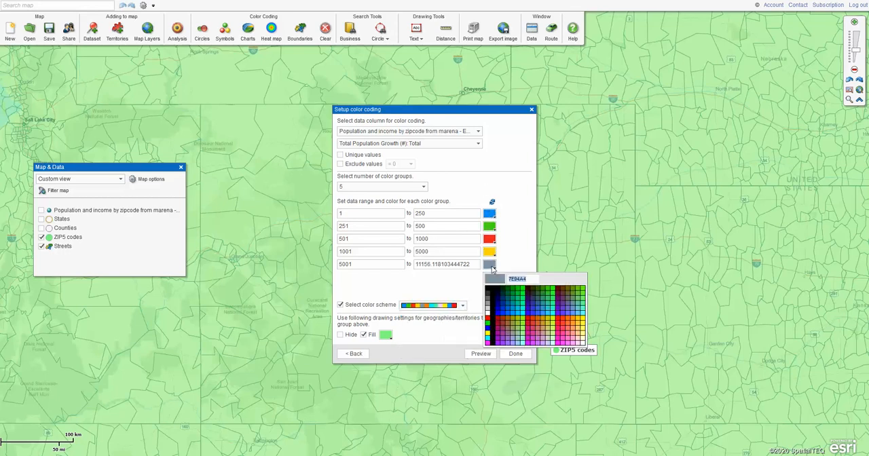
click(489, 321)
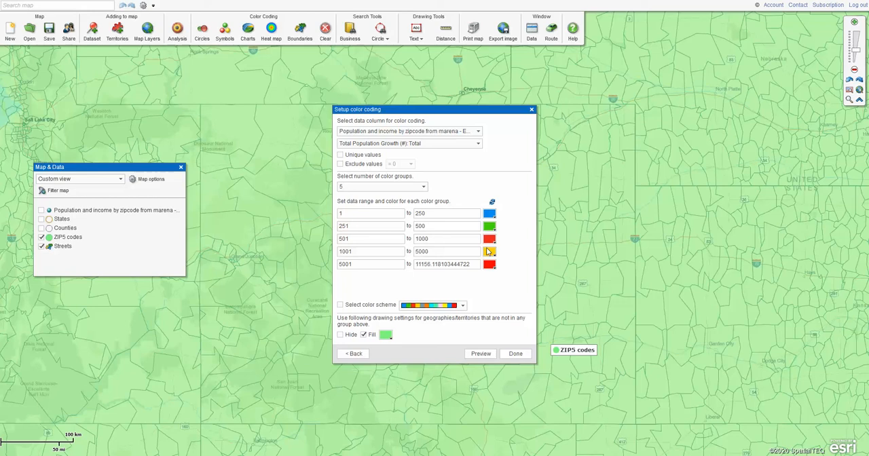
click(489, 251)
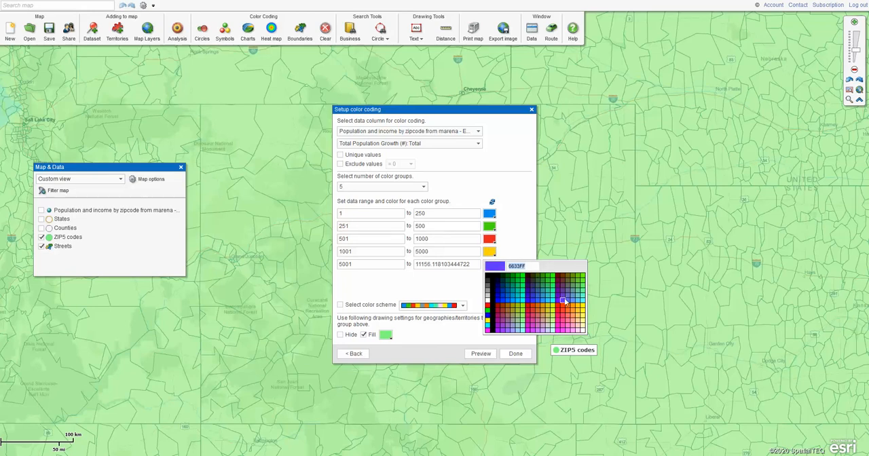
click(575, 310)
click(489, 239)
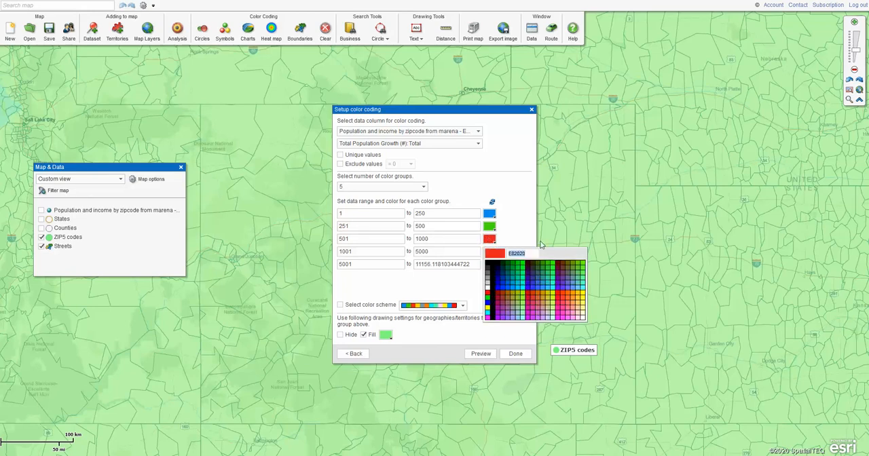
click(584, 301)
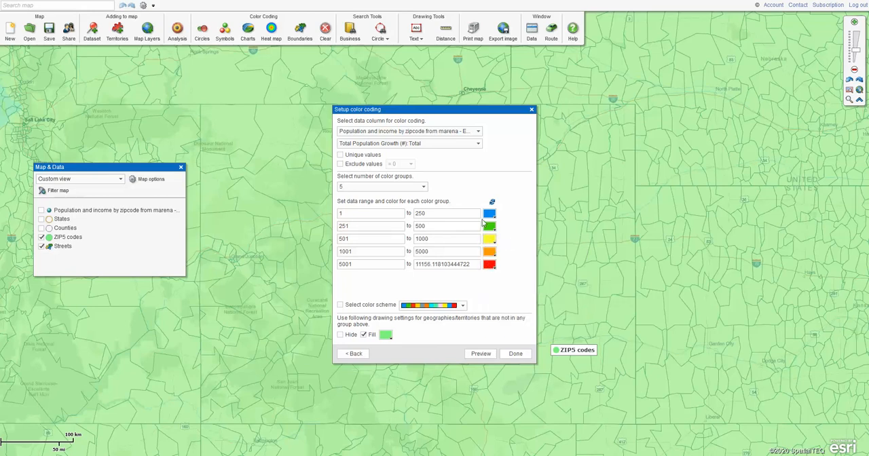
click(515, 353)
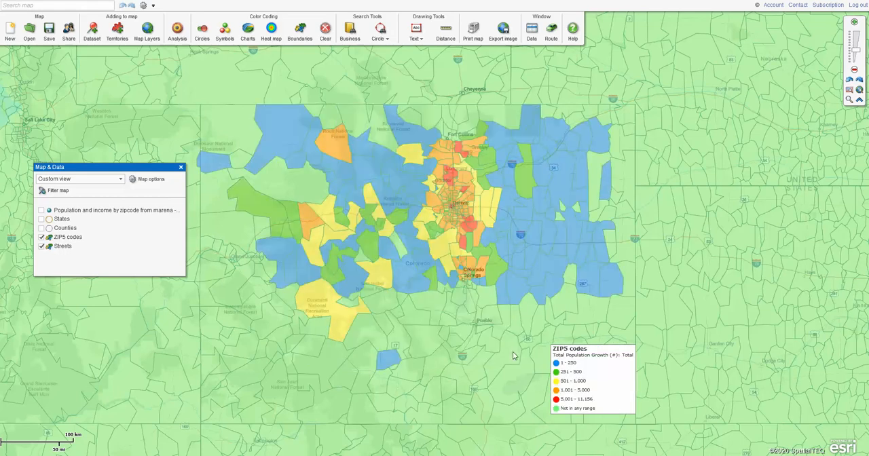
- Move the ZIP5 codes legend east of the color-coded Colorado area and view its title and label settings without changing them
drag(611, 379, 704, 170)
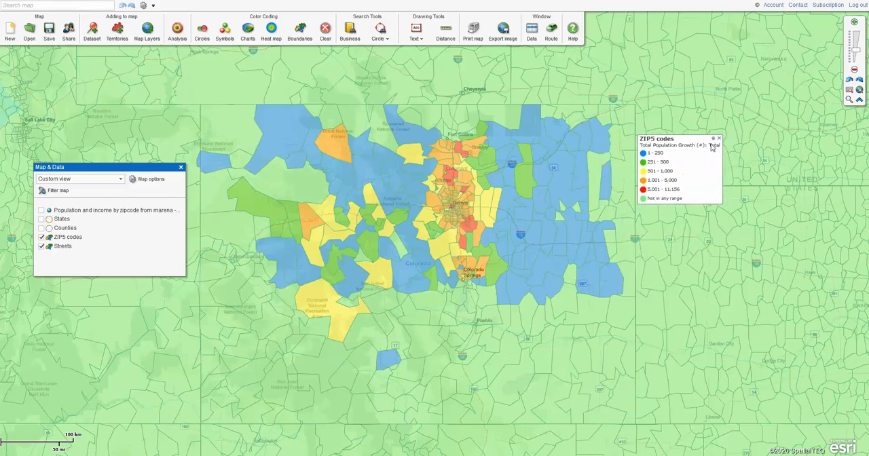
click(714, 140)
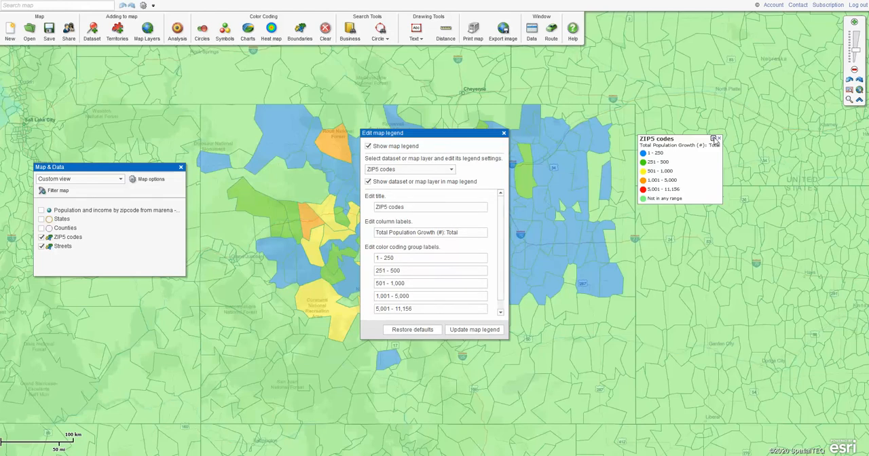
click(504, 132)
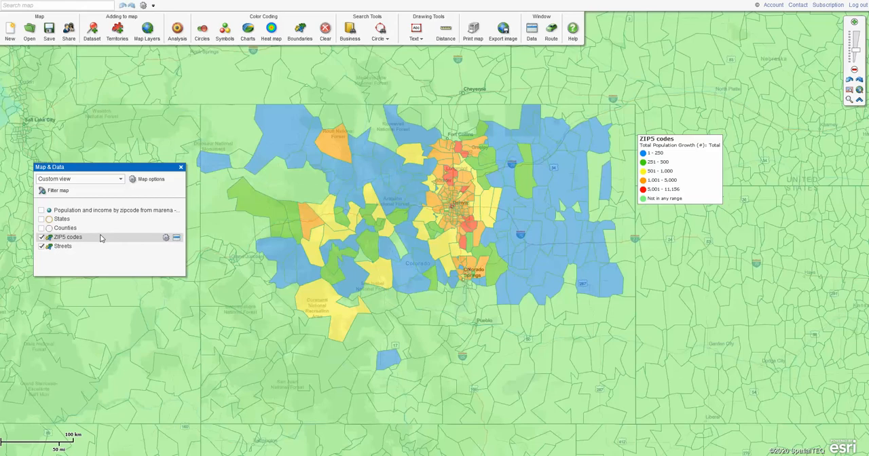
- Change the ZIP5 codes layer's outline to dark gray, try 20% fill transparency, and set it back to 50%
mouse_move(164, 238)
click(166, 238)
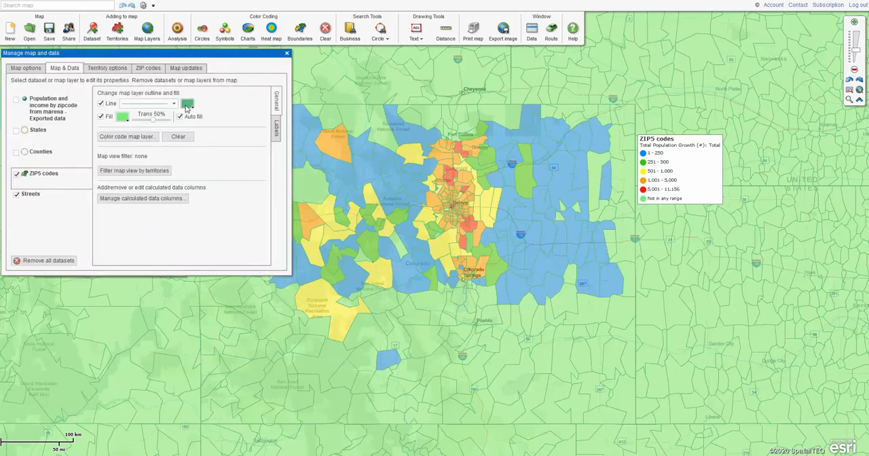
click(188, 106)
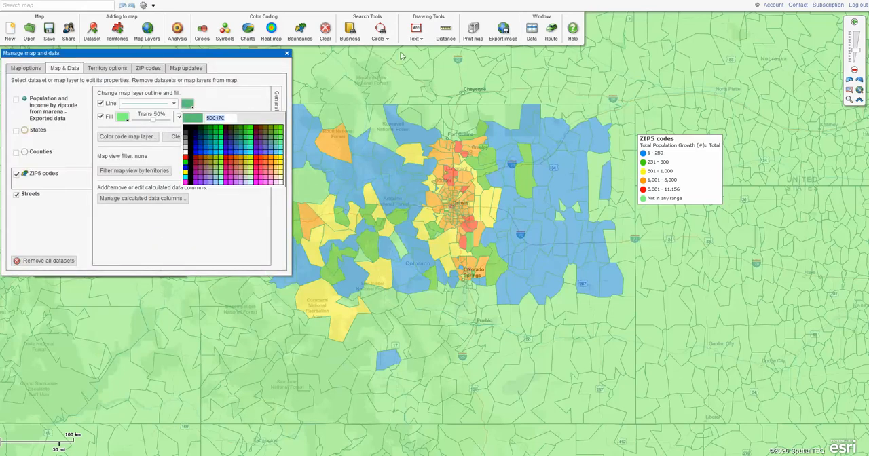
click(186, 141)
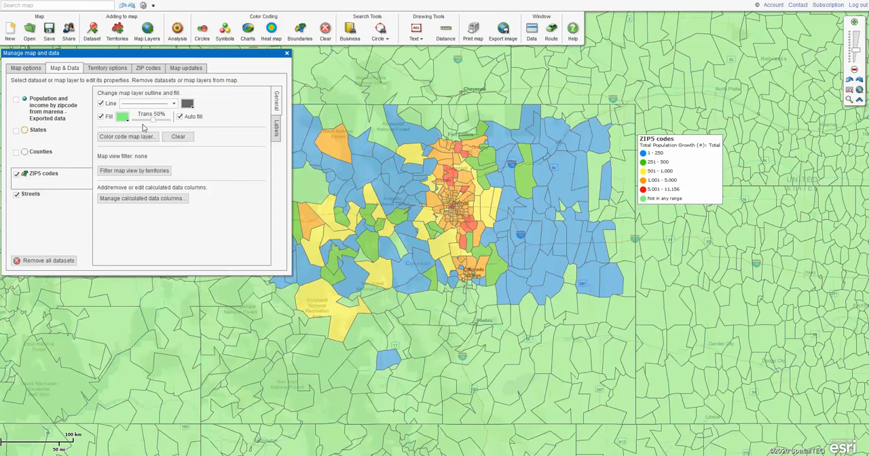
mouse_move(154, 123)
mouse_down()
mouse_move(167, 124)
mouse_move(140, 124)
mouse_up()
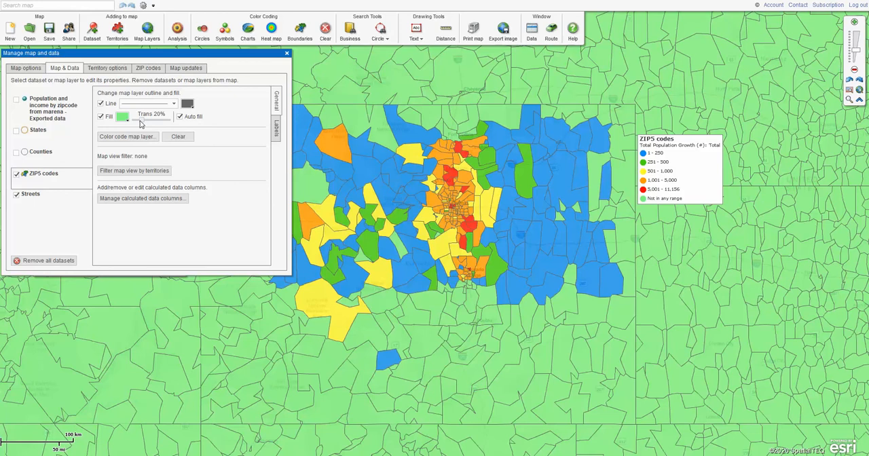
drag(143, 123, 153, 124)
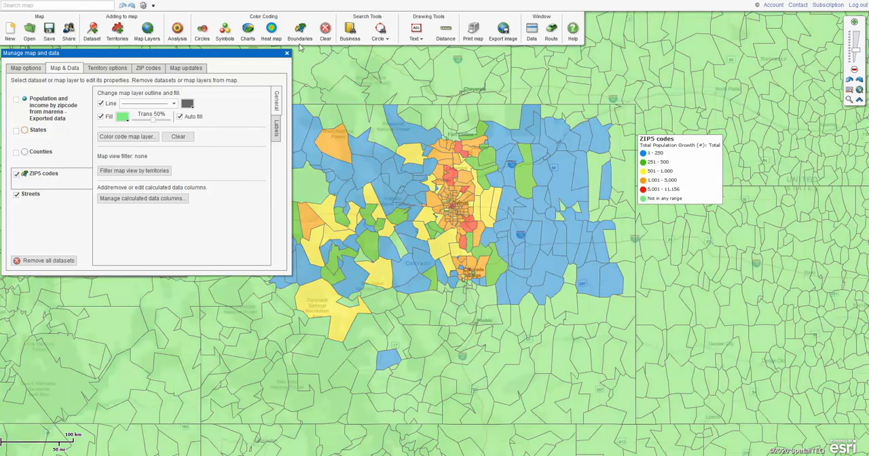
click(287, 54)
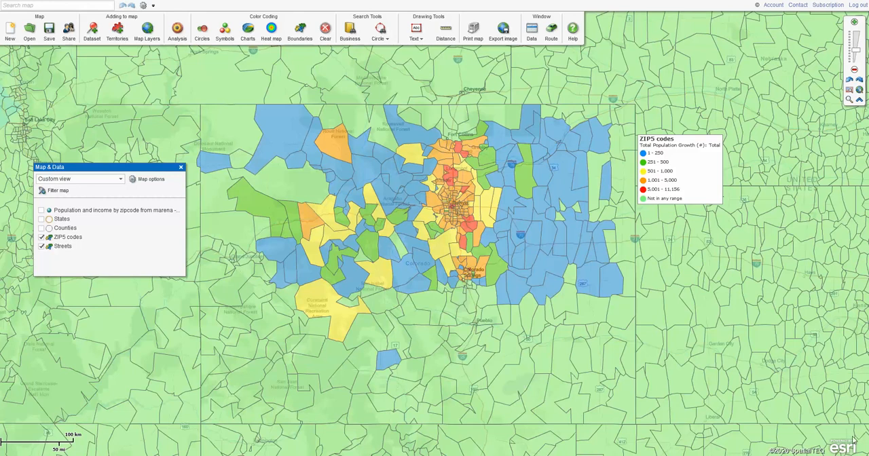
click(778, 455)
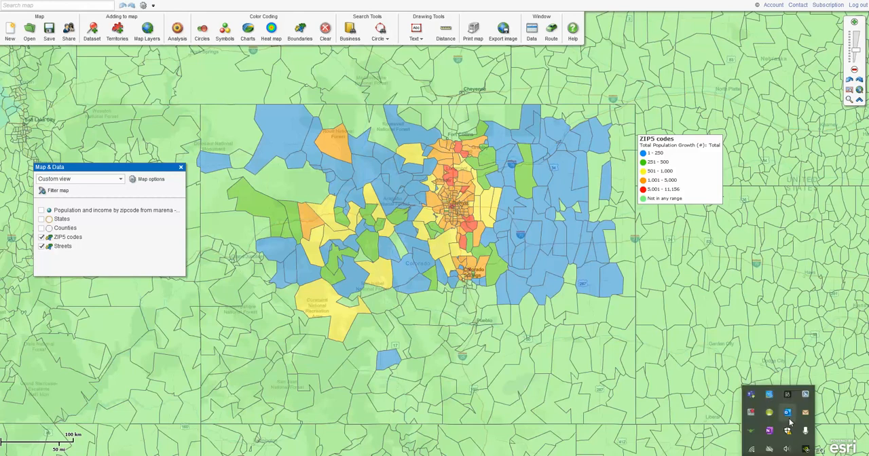